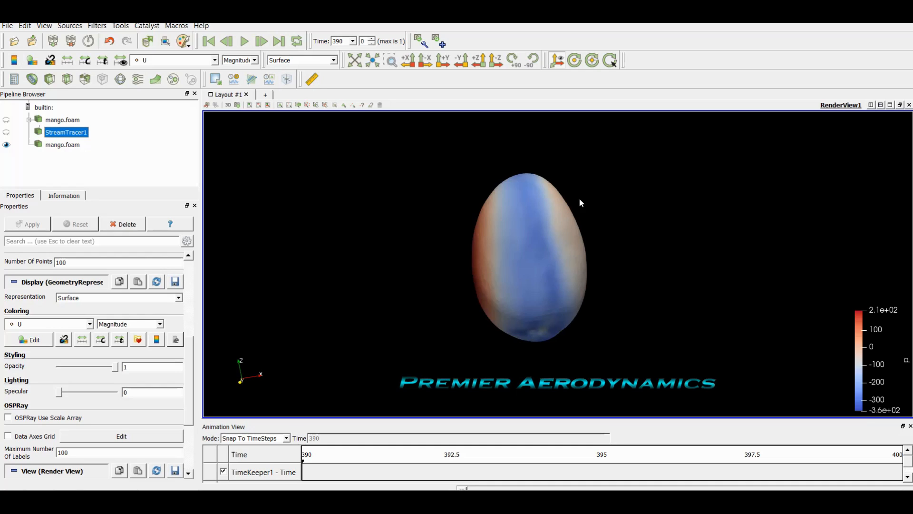
Step: Review the properties of the internal mesh dataset, the stream tracer and the mango surface dataset in the pipeline
left_click(69, 122)
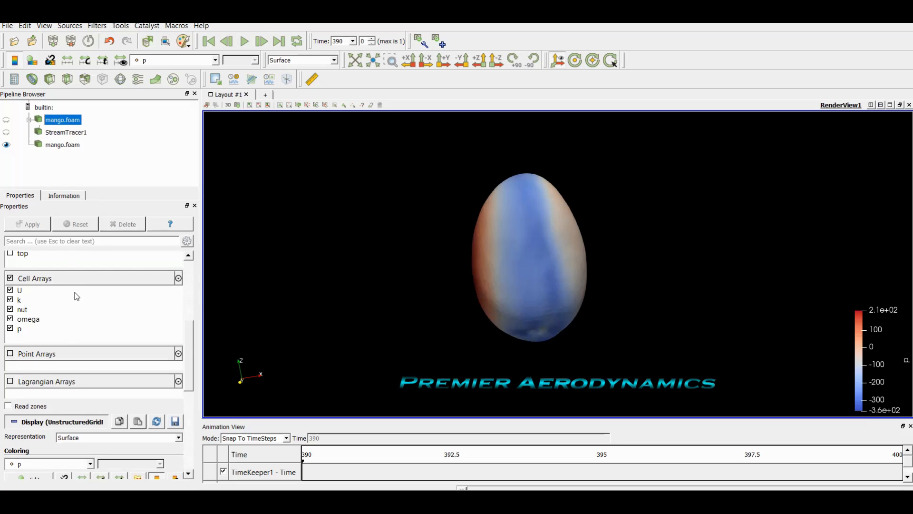
scroll(75, 295, "up", 5)
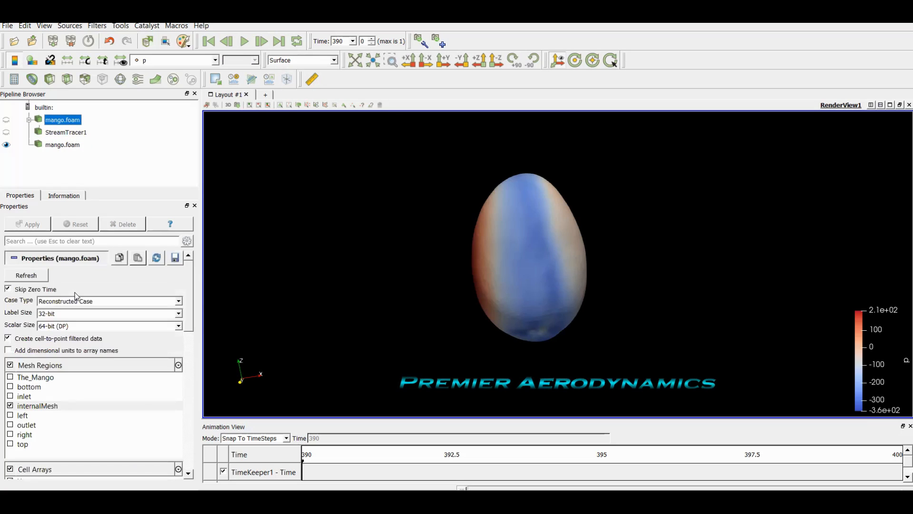
left_click(65, 133)
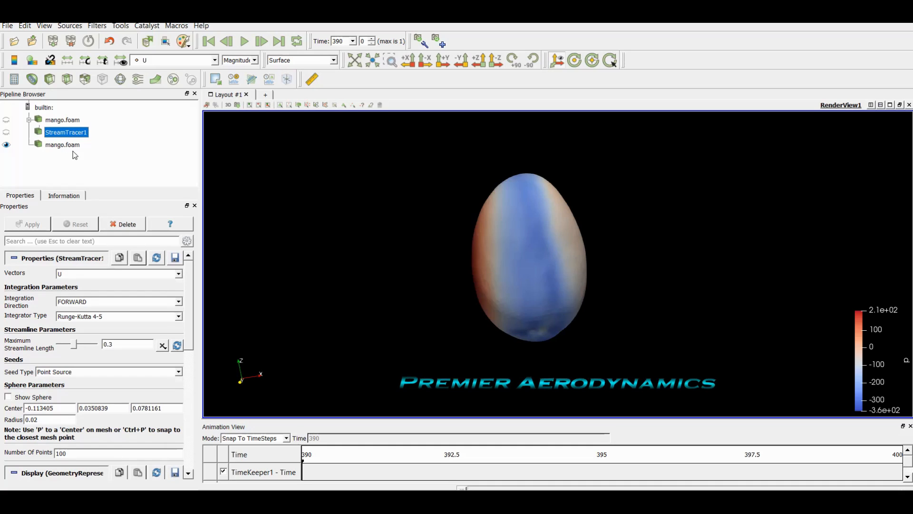
left_click(73, 149)
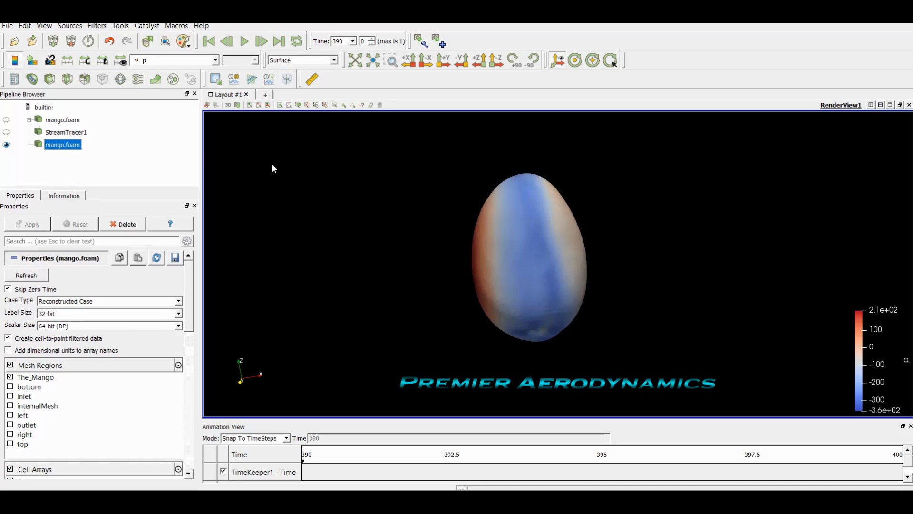
Step: Show the internal mesh dataset to inspect the full flow domain around the mango, and hide it again
left_click(69, 122)
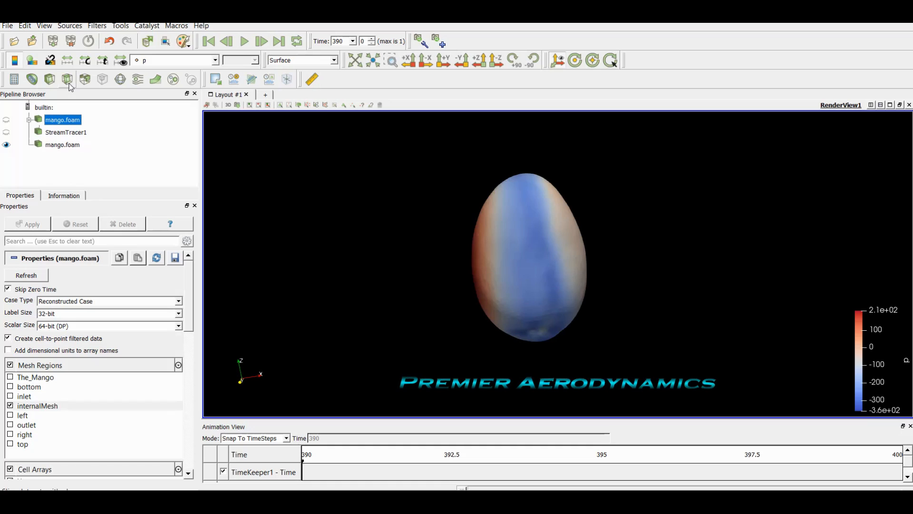
left_click(6, 120)
left_click_drag(513, 246, 355, 248)
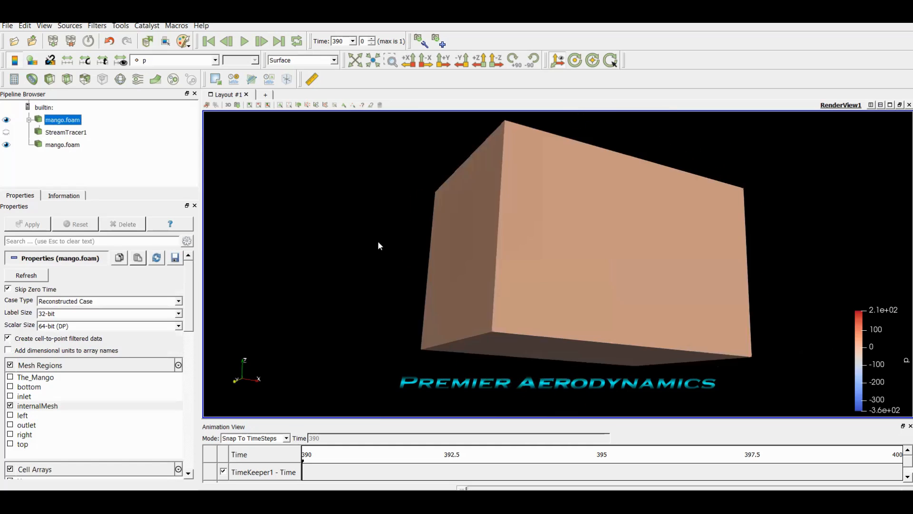
left_click_drag(406, 224, 428, 248)
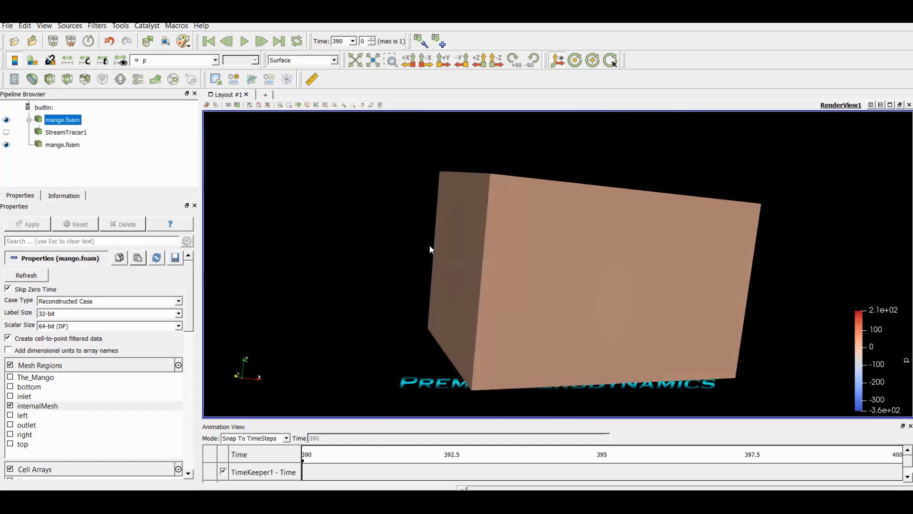
left_click(7, 120)
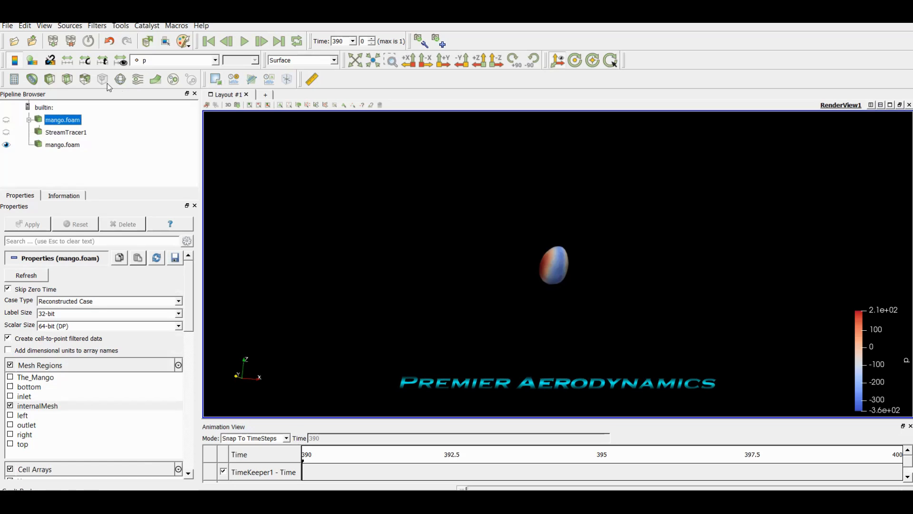
Step: Add a Slice filter to the internal mesh dataset and review its plane parameters
left_click(70, 79)
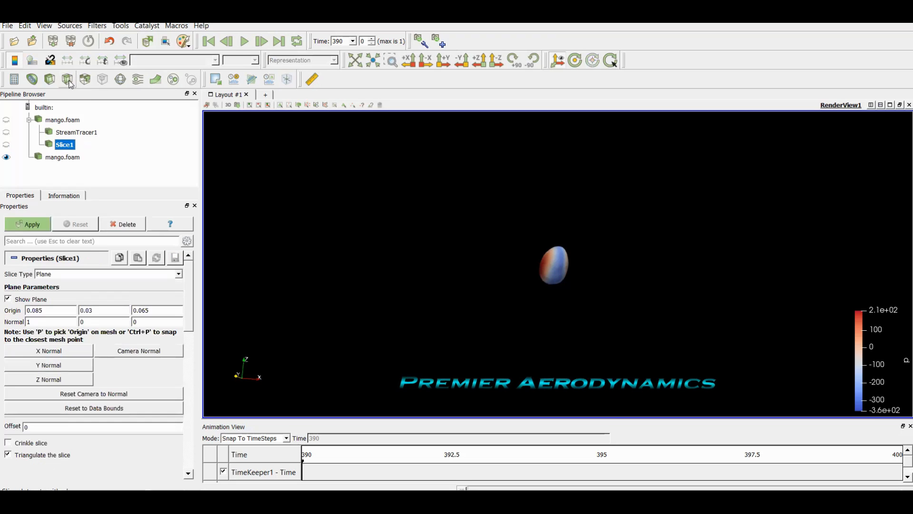
left_click_drag(335, 198, 284, 196)
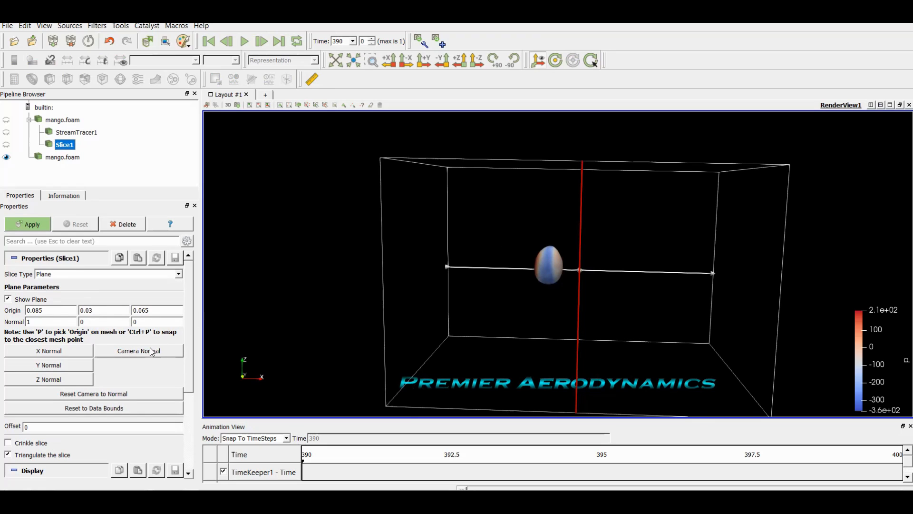
scroll(142, 362, "down", 5)
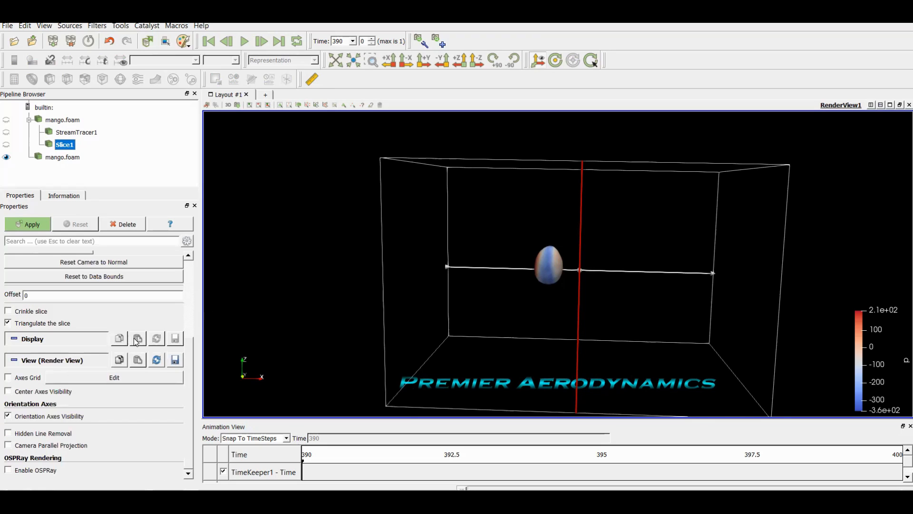
scroll(133, 340, "up", 5)
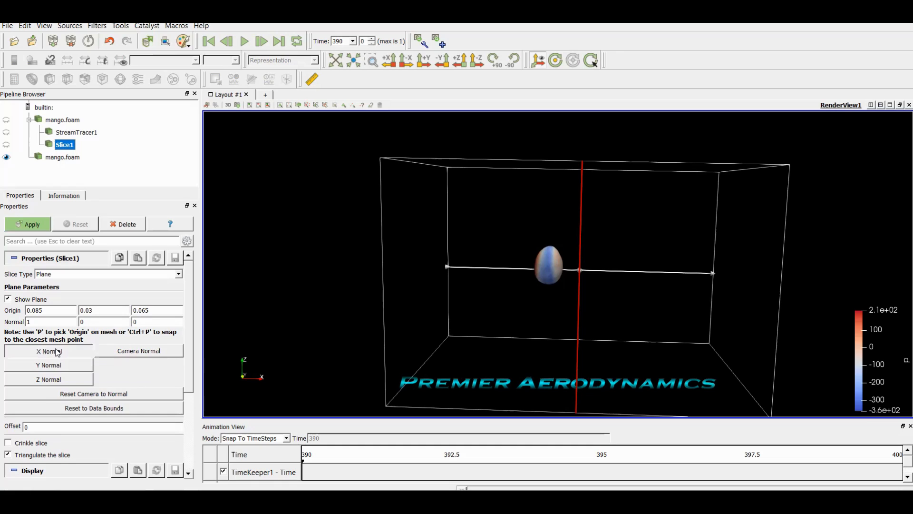
Step: Try the slice plane in the Y, Z and X normal orientations and inspect each one around the mango
left_click(61, 365)
left_click(60, 382)
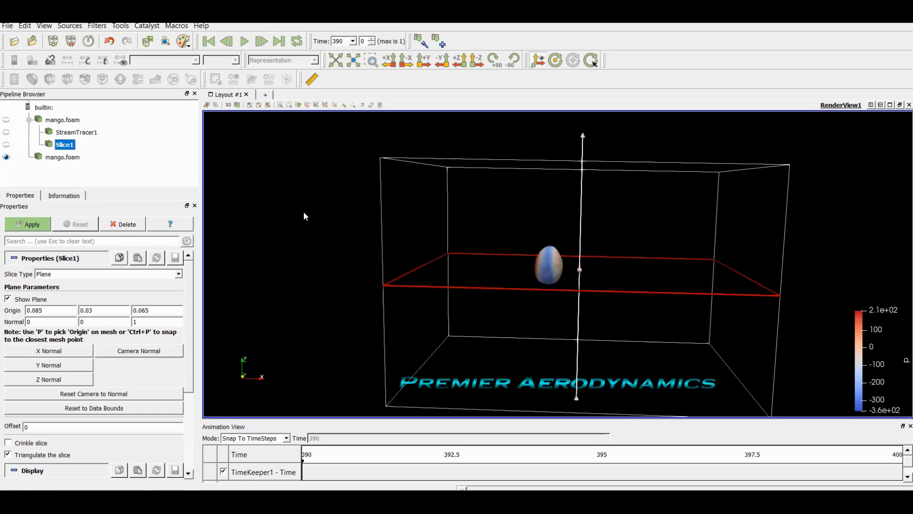
left_click_drag(302, 218, 652, 166)
left_click_drag(312, 338, 37, 287)
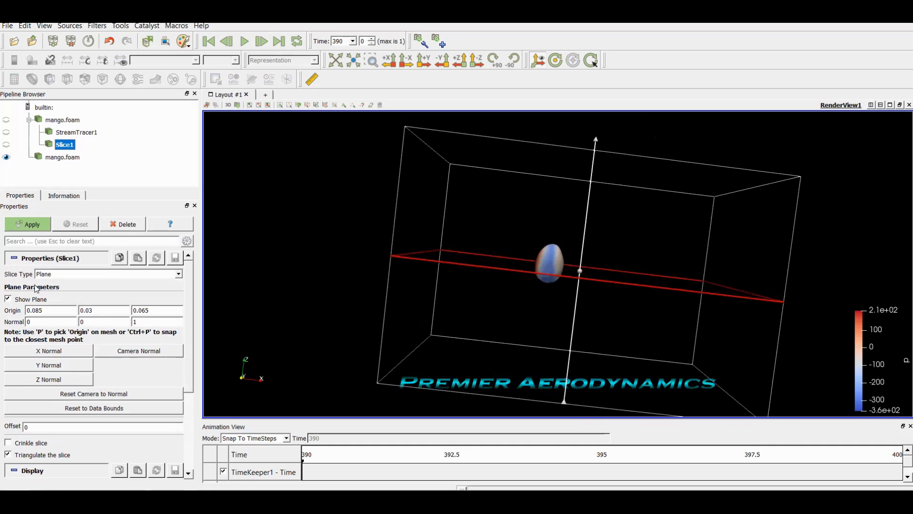
left_click_drag(343, 175, 334, 227)
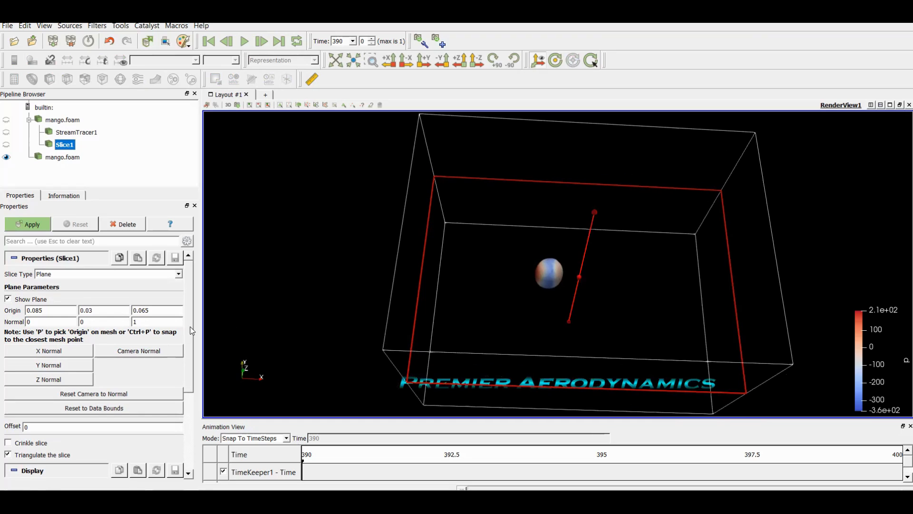
left_click_drag(336, 301, 337, 243)
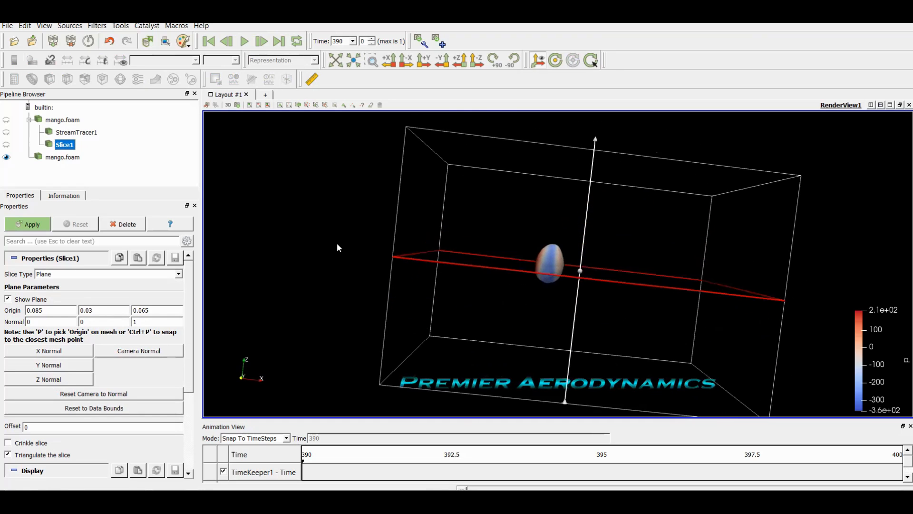
left_click(52, 366)
left_click_drag(347, 187, 633, 246)
left_click_drag(489, 140, 393, 279)
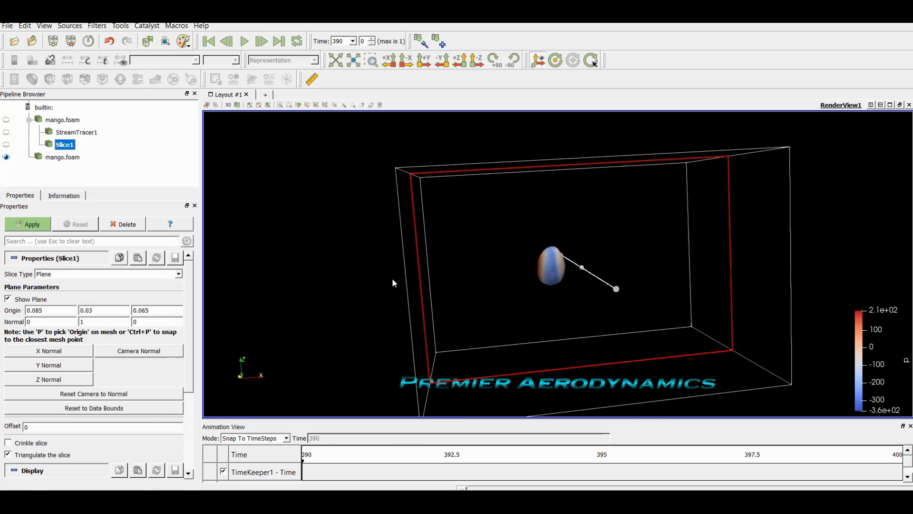
left_click(60, 352)
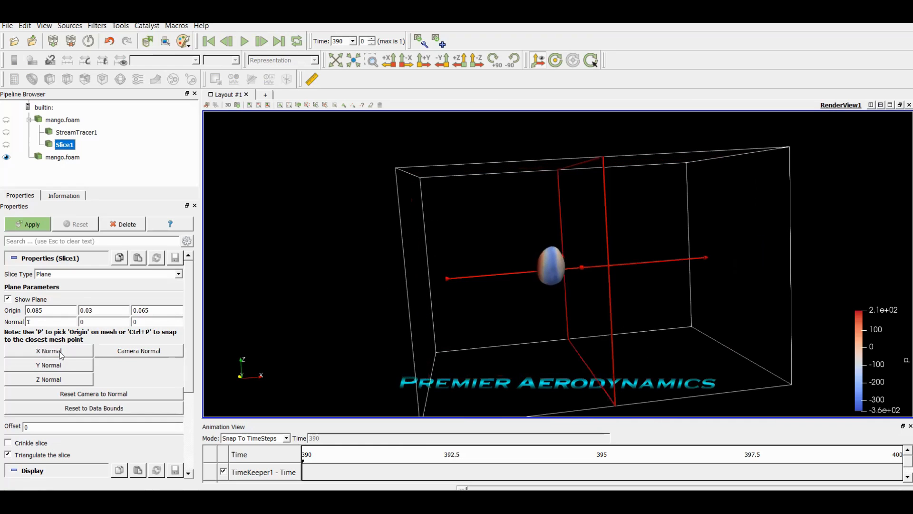
mouse_move(352, 263)
left_mouse_down()
mouse_move(484, 270)
mouse_move(313, 266)
mouse_move(345, 266)
left_mouse_up()
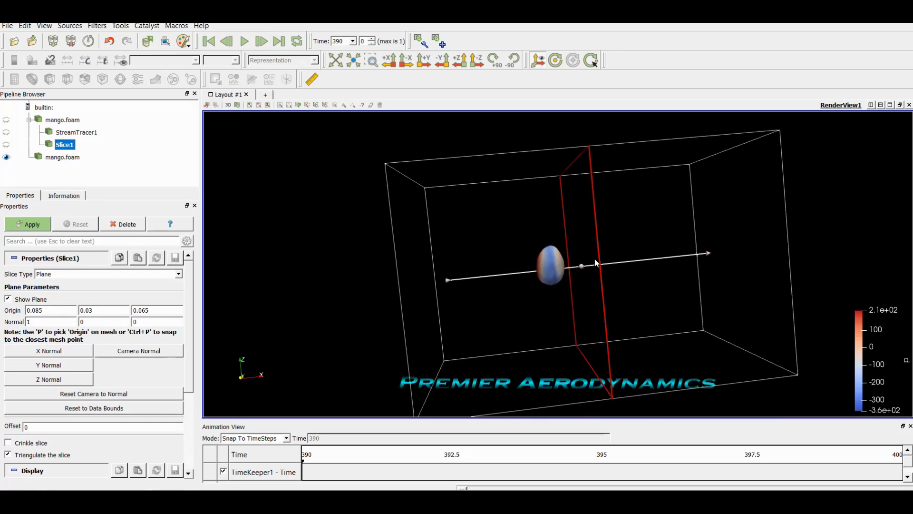
Step: Move the slice plane's origin freehand to about 0.085, 0.0357, 0.0694, keeping the plane aligned to the X normal
left_click_drag(581, 265, 540, 271)
mouse_move(596, 263)
left_mouse_down()
mouse_move(669, 255)
mouse_move(606, 261)
left_mouse_up()
left_click(62, 351)
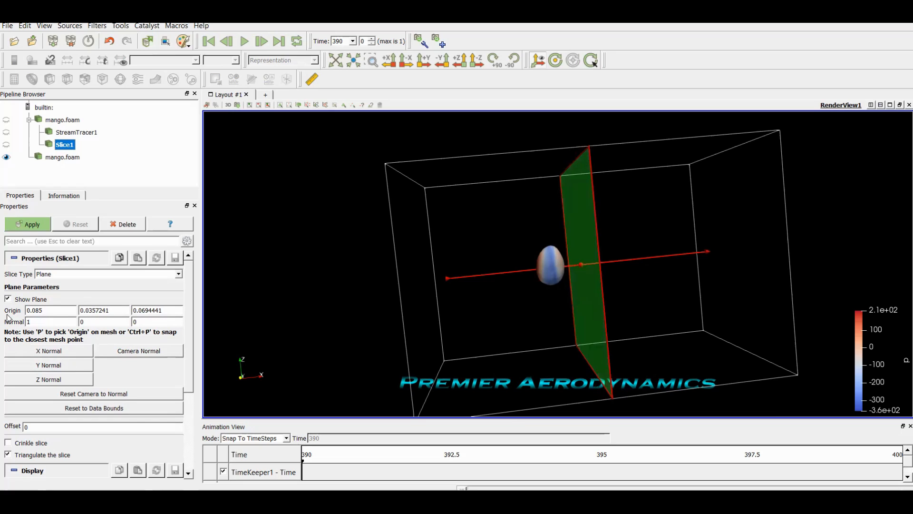
Step: Set the X coordinate of the slice plane's origin to 0
left_click(53, 310)
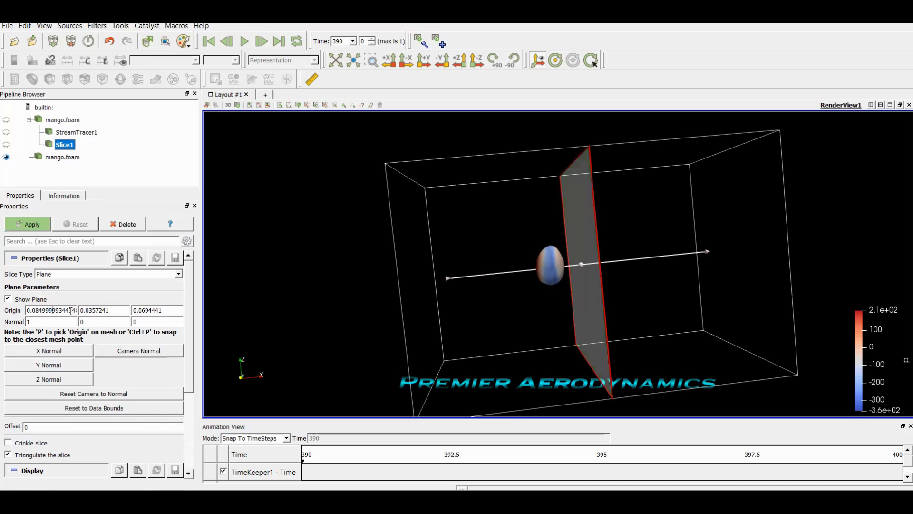
key("ctrl+a")
type("0")
key("Return")
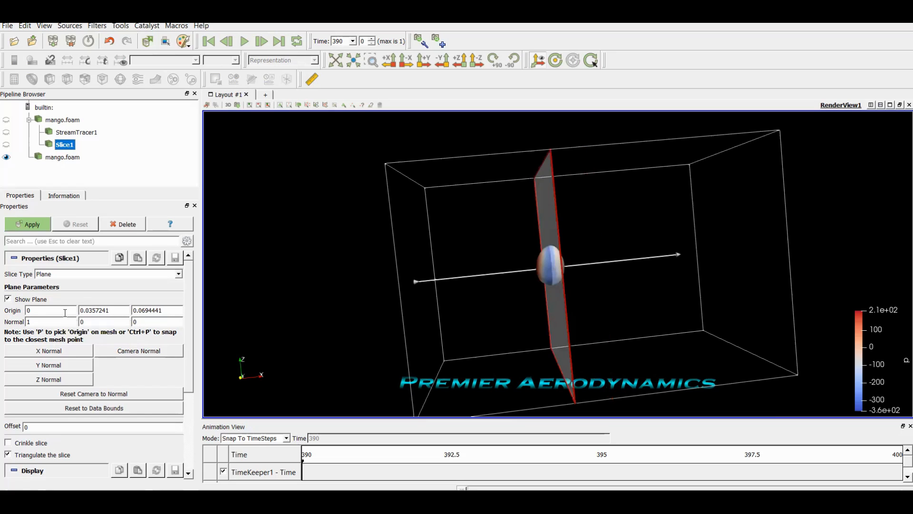
Step: Try a value of 0.1 for the Y coordinate of the slice plane's origin
left_click_drag(330, 285, 408, 275)
left_click(116, 309)
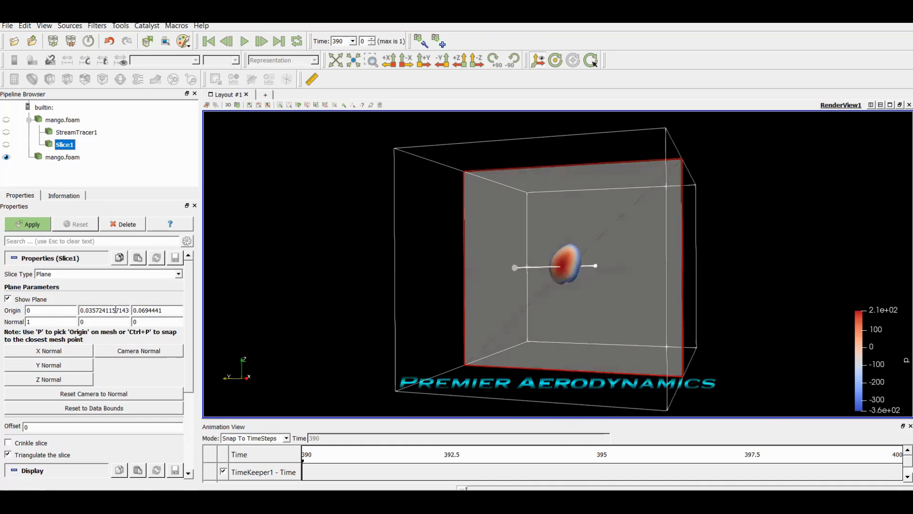
double_click(115, 310)
type("0.1")
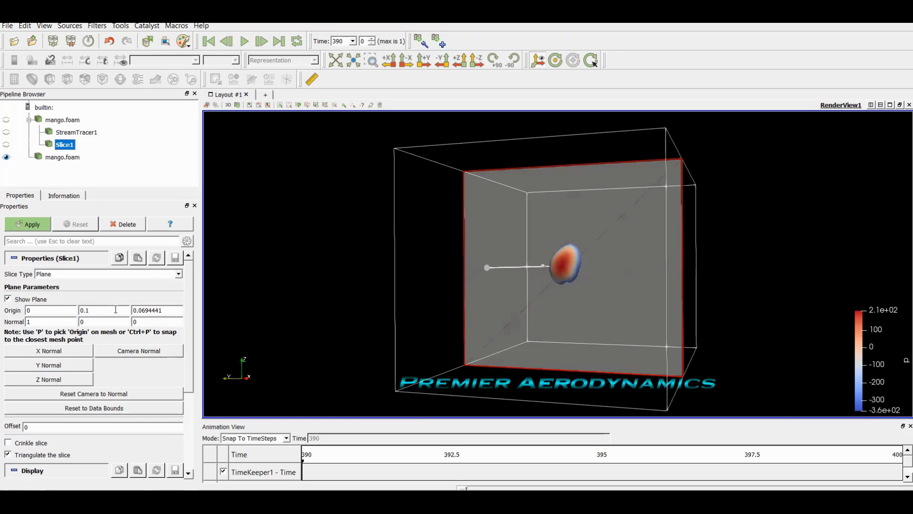
Step: Compare the Z and Y normals for the slice plane and align it to the Y normal
left_click_drag(362, 289, 337, 332)
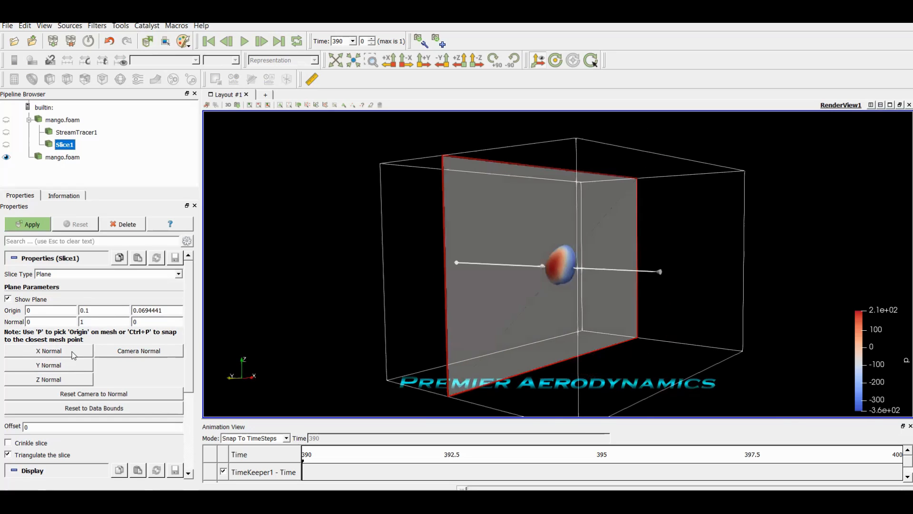
left_click(68, 379)
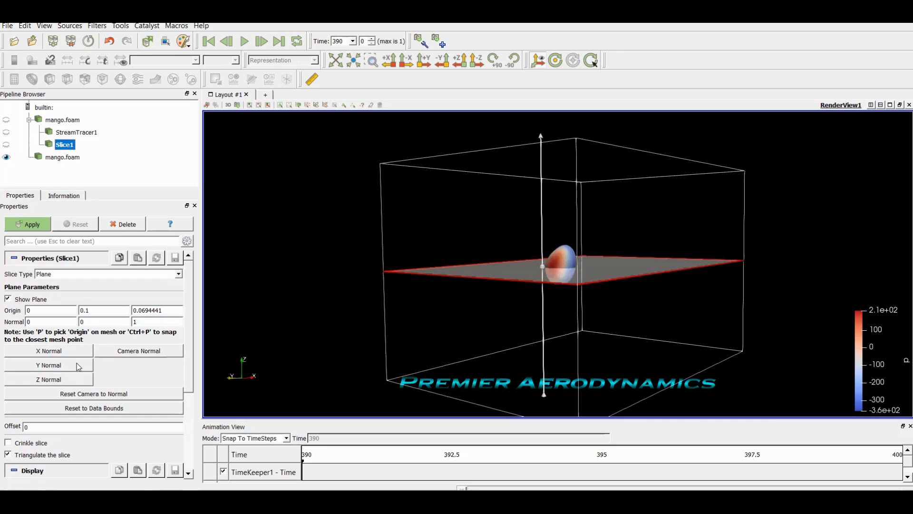
left_click(76, 364)
left_click_drag(287, 298, 444, 292)
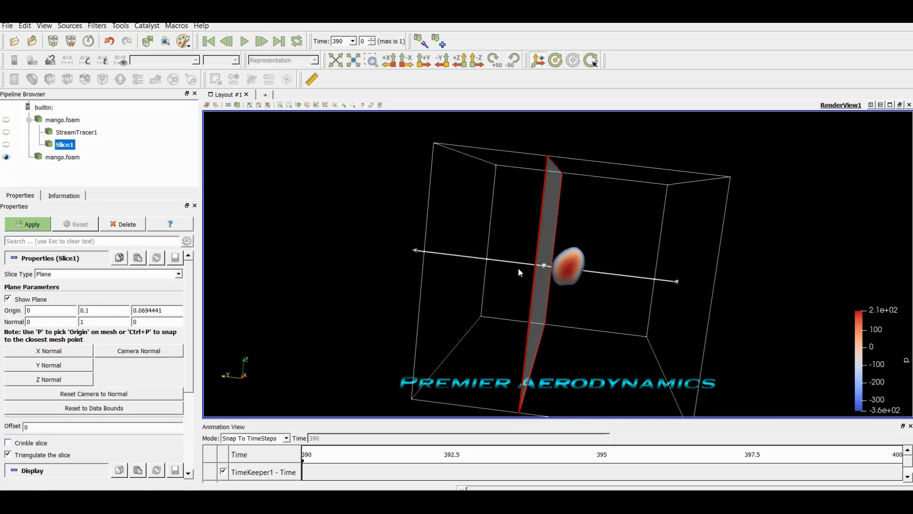
Step: Set the Y coordinate of the slice plane's origin to 0.04 and apply the slice through the mango
key("BackSpace")
key("Return")
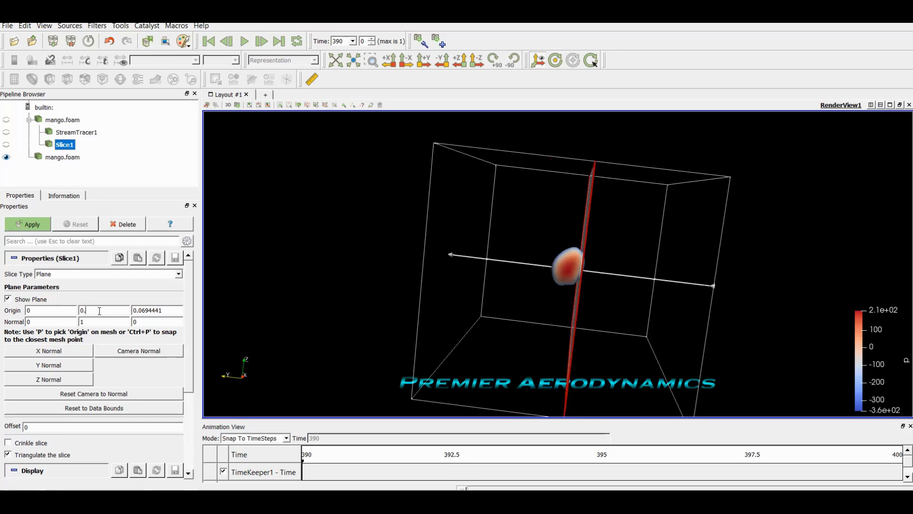
type("5")
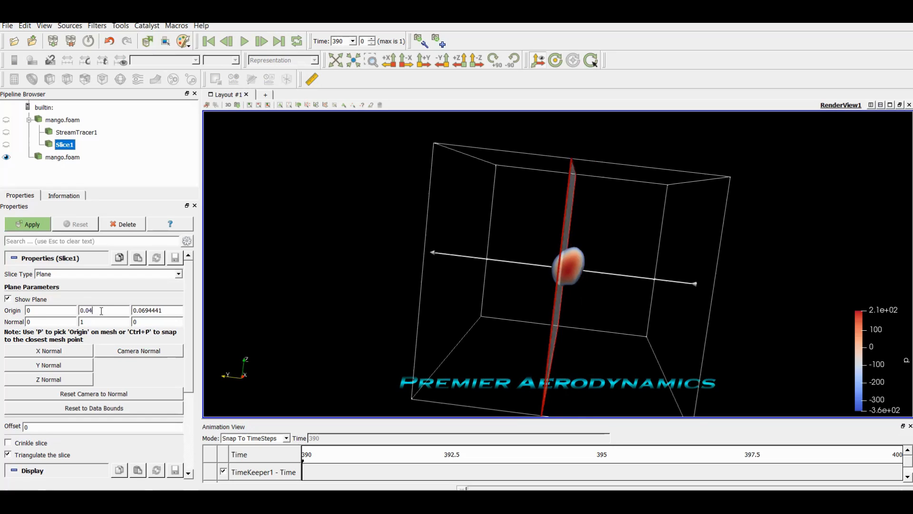
key("Return")
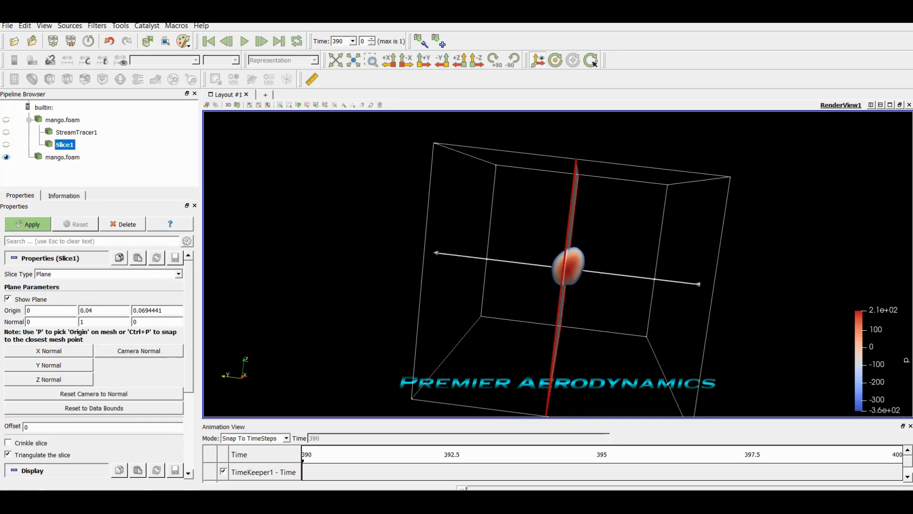
left_click_drag(370, 291, 572, 272)
left_click_drag(419, 292, 301, 293)
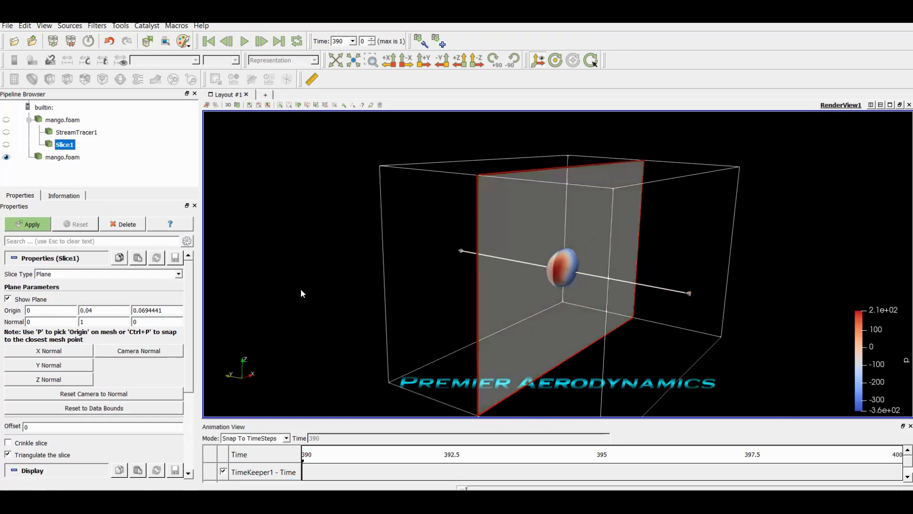
left_click_drag(353, 279, 328, 267)
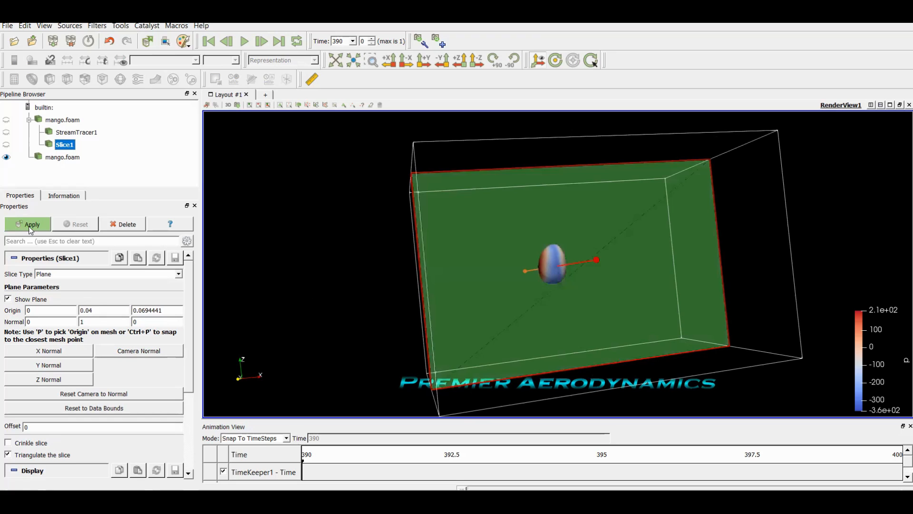
left_click(31, 227)
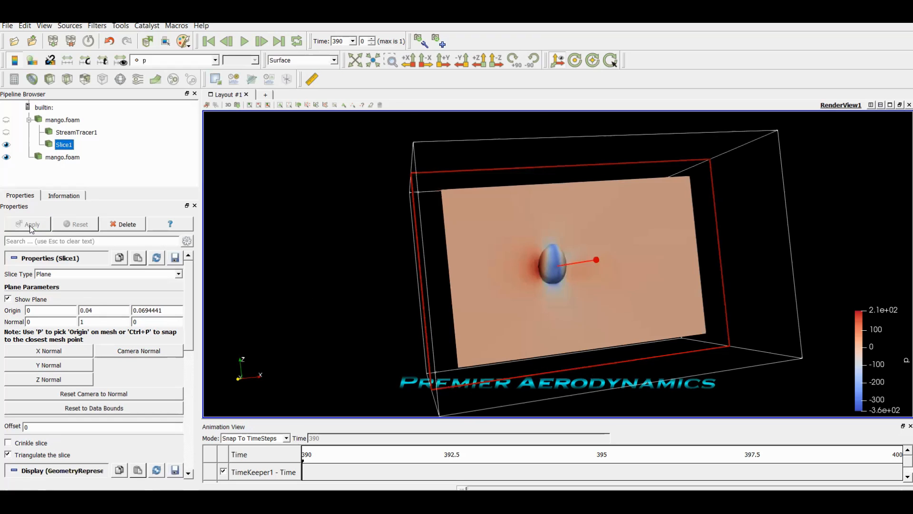
Step: Rotate the slice plane's normal freehand to about -0.911, 0.386, 0.144
left_click_drag(304, 268, 329, 258)
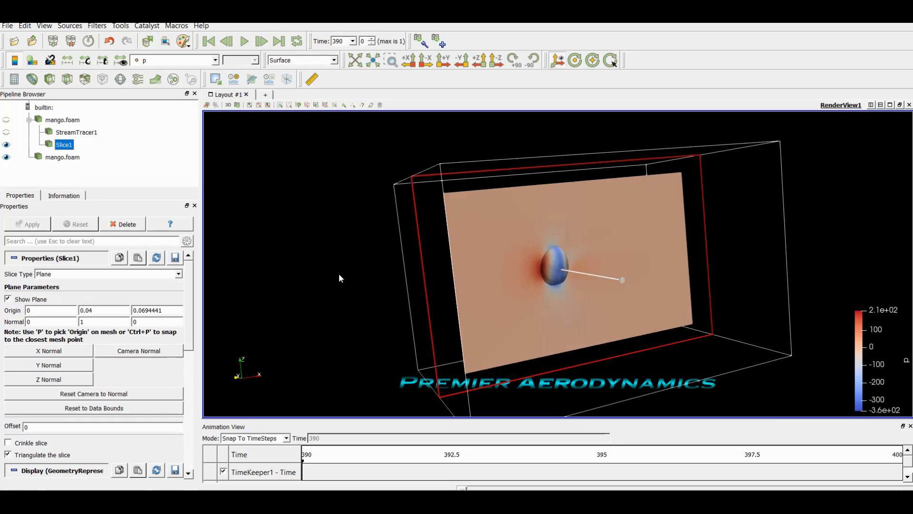
left_click_drag(581, 272, 769, 258)
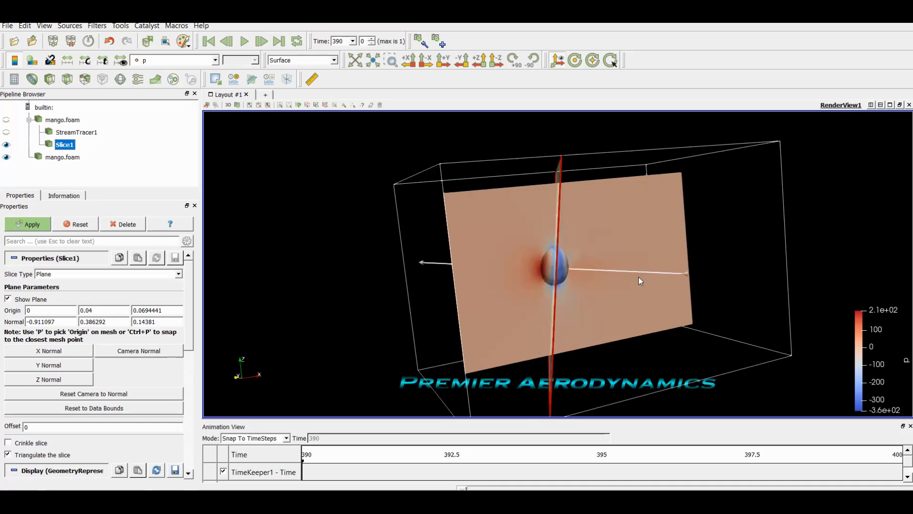
Step: Realign the slice plane to the Y normal, apply it and hide the plane outline
left_click(24, 227)
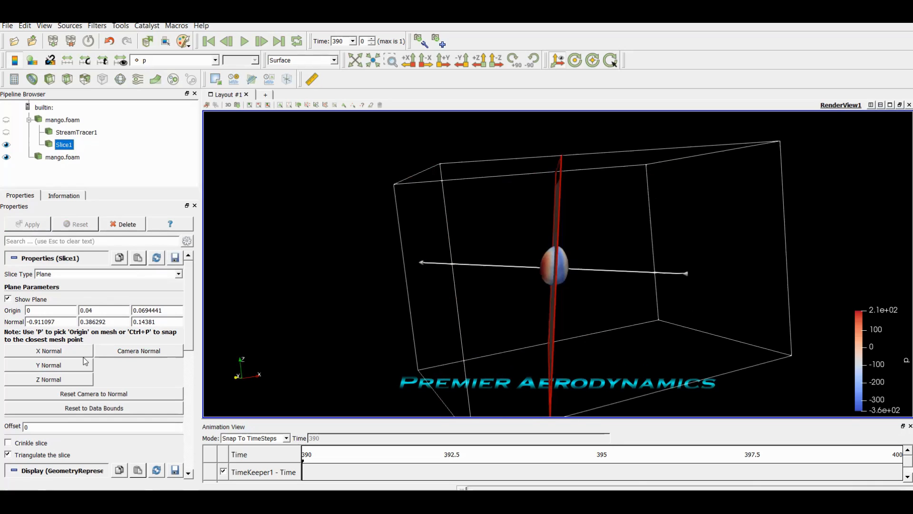
left_click(73, 364)
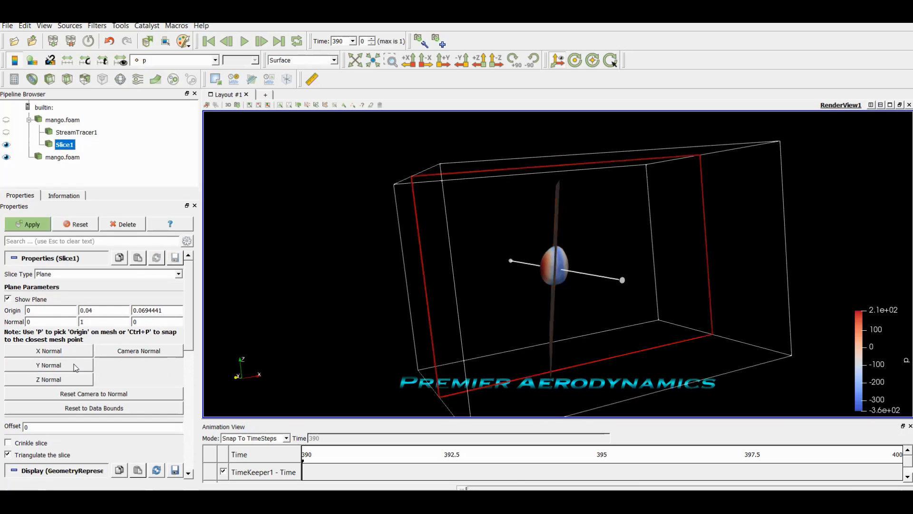
left_click(38, 227)
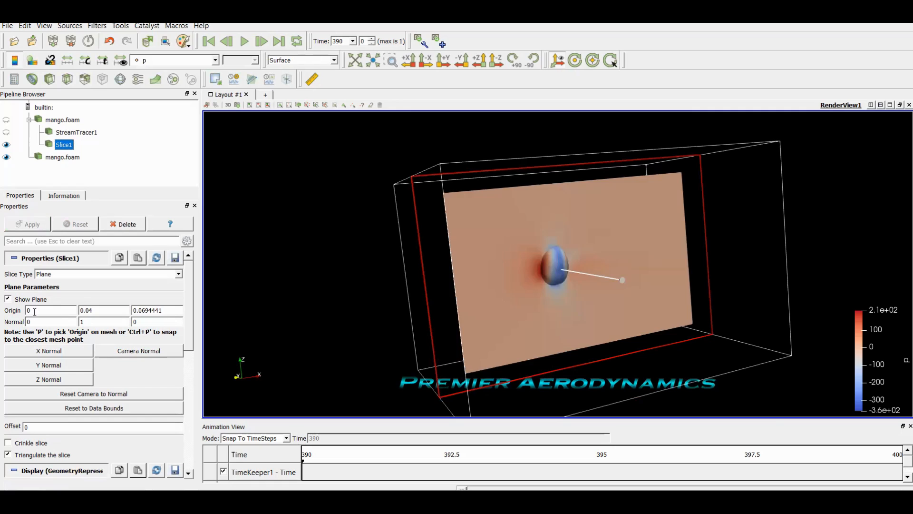
left_click(8, 300)
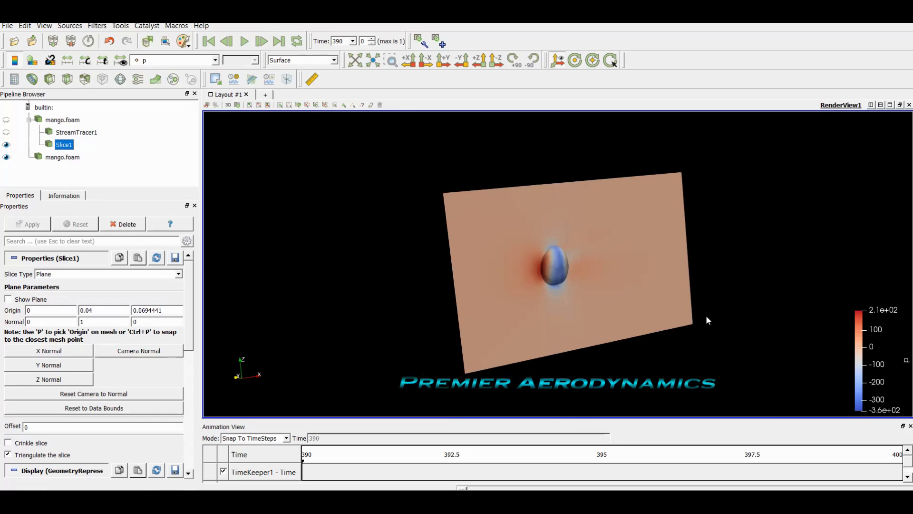
Step: Colour the slice by the point field U instead of pressure
left_click_drag(519, 278, 629, 262)
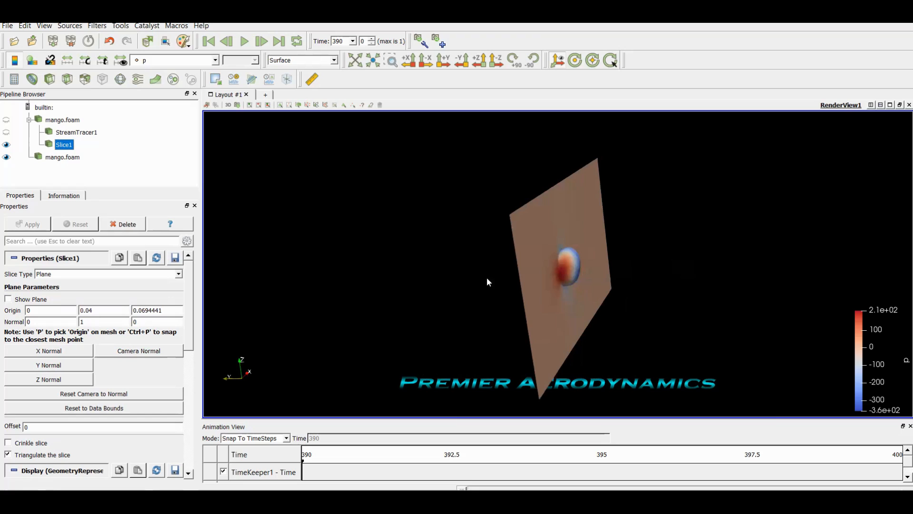
left_click_drag(655, 311, 548, 288)
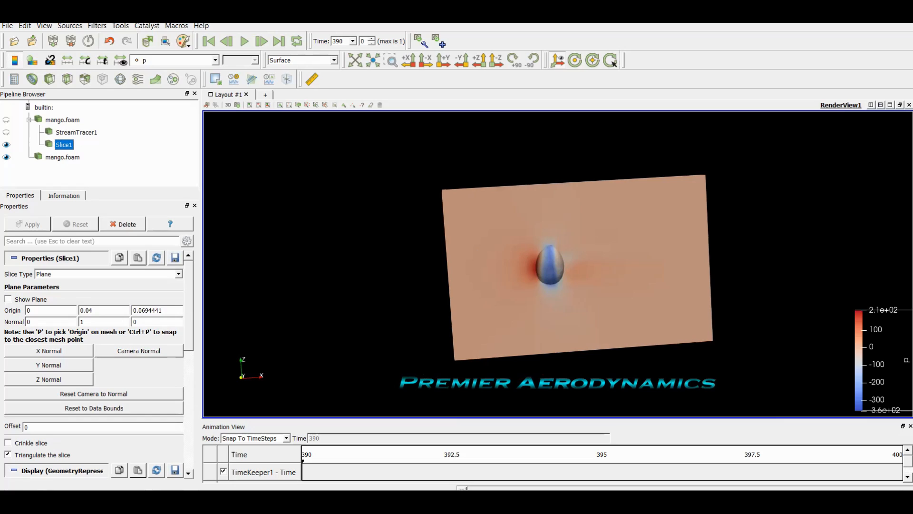
scroll(571, 269, "up", 5)
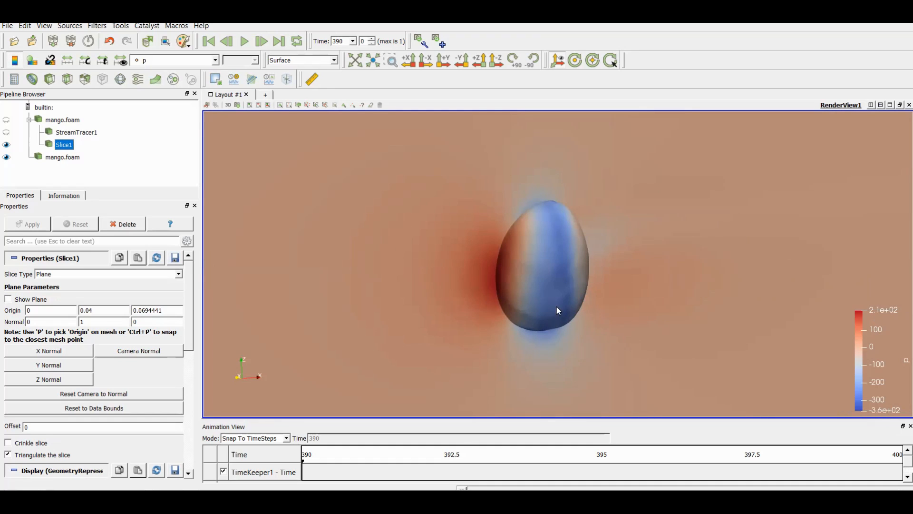
left_click_drag(469, 295, 472, 218)
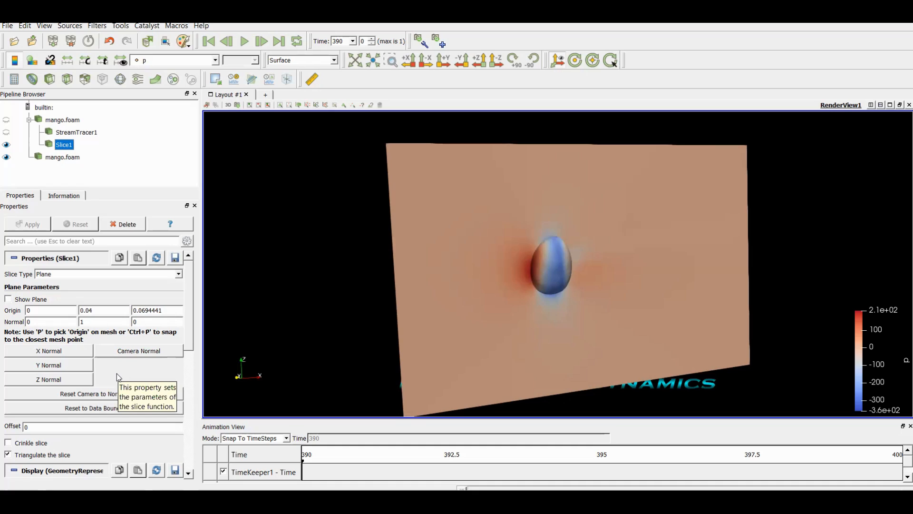
scroll(119, 373, "down", 6)
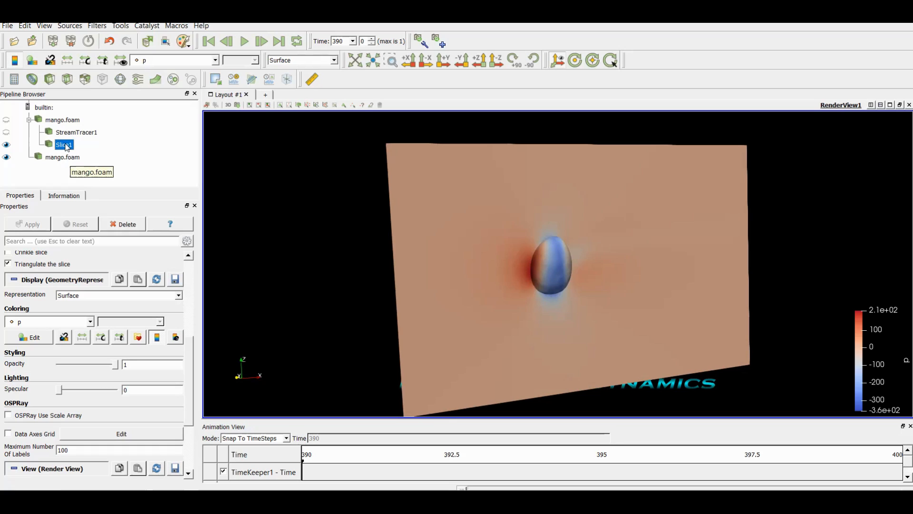
left_click(46, 321)
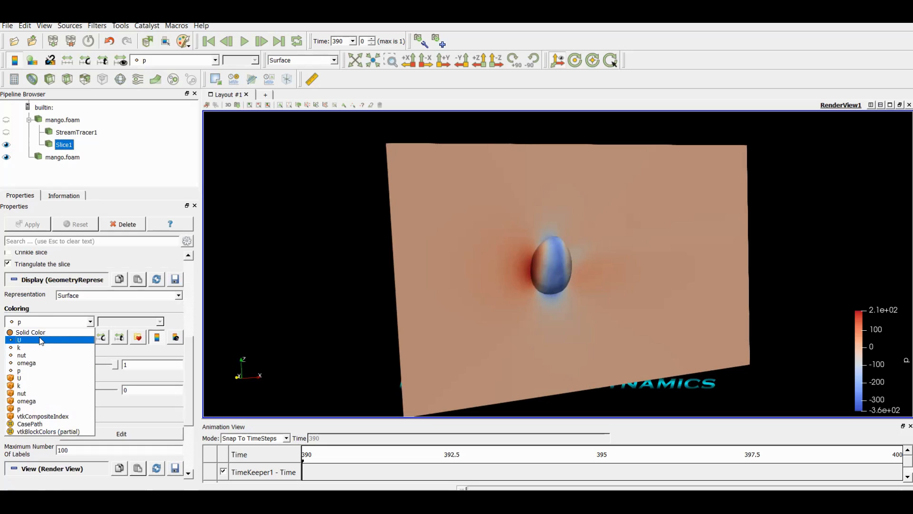
left_click(41, 341)
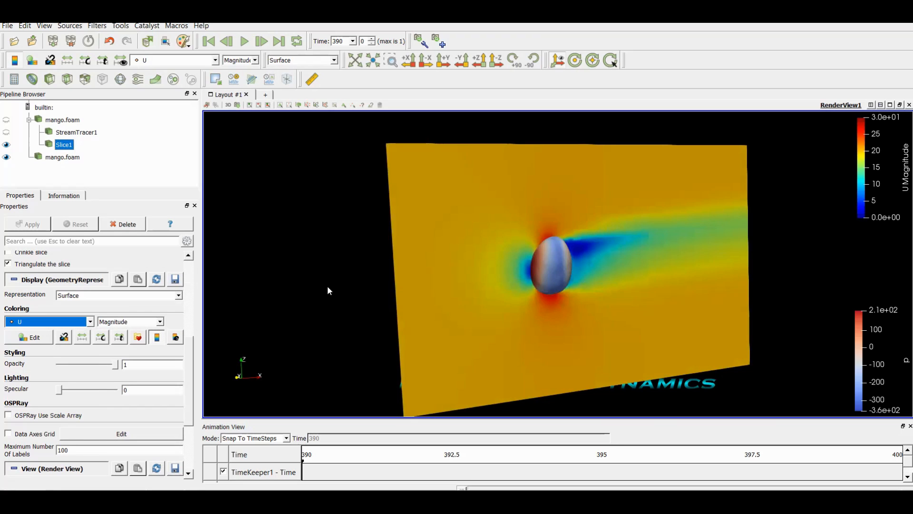
Step: Apply the Rainbow Desaturated colour preset to the slice's velocity magnitude
left_click_drag(384, 289, 644, 187)
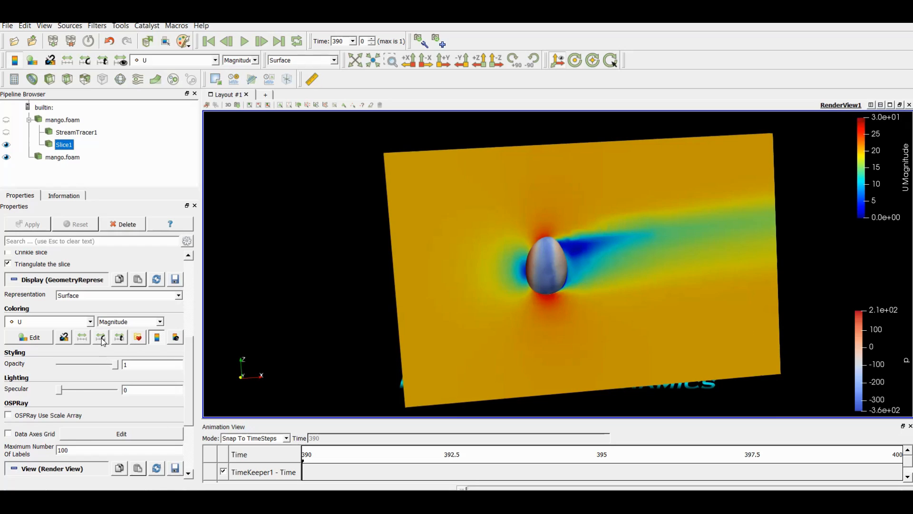
left_click(138, 338)
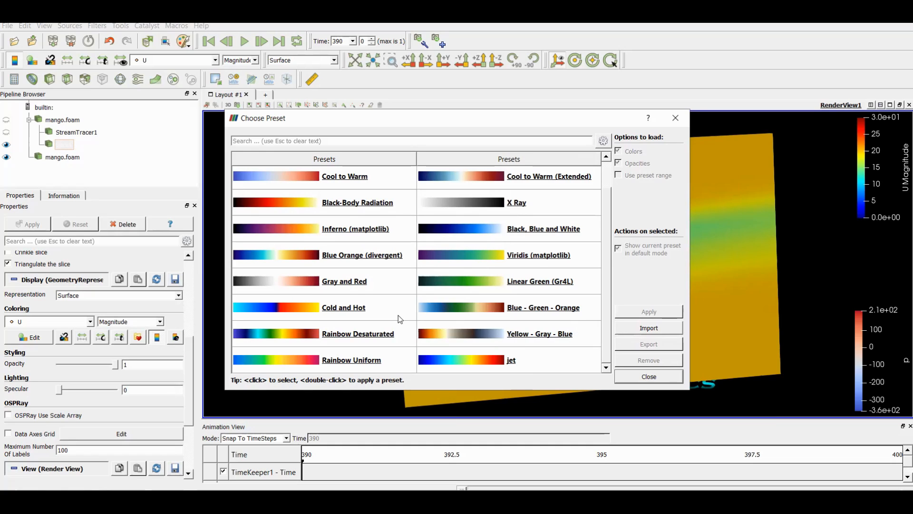
left_click(385, 336)
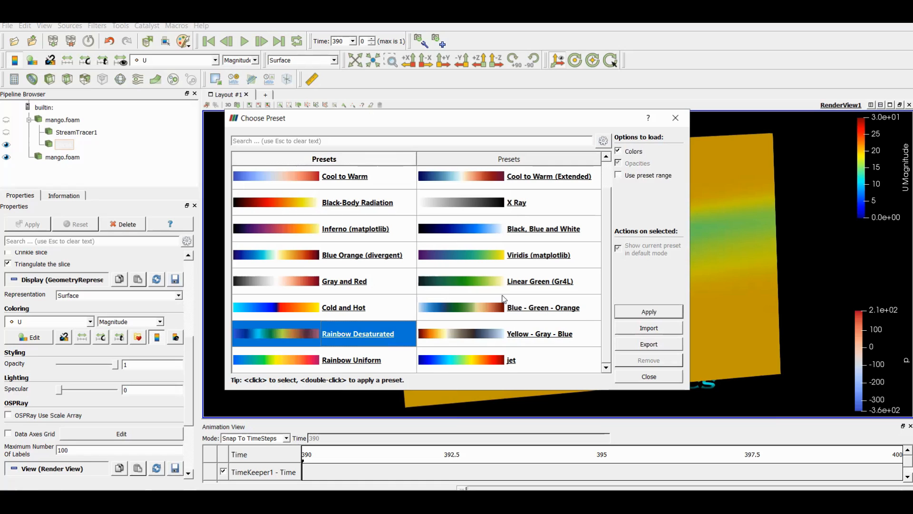
left_click(656, 312)
left_click(650, 376)
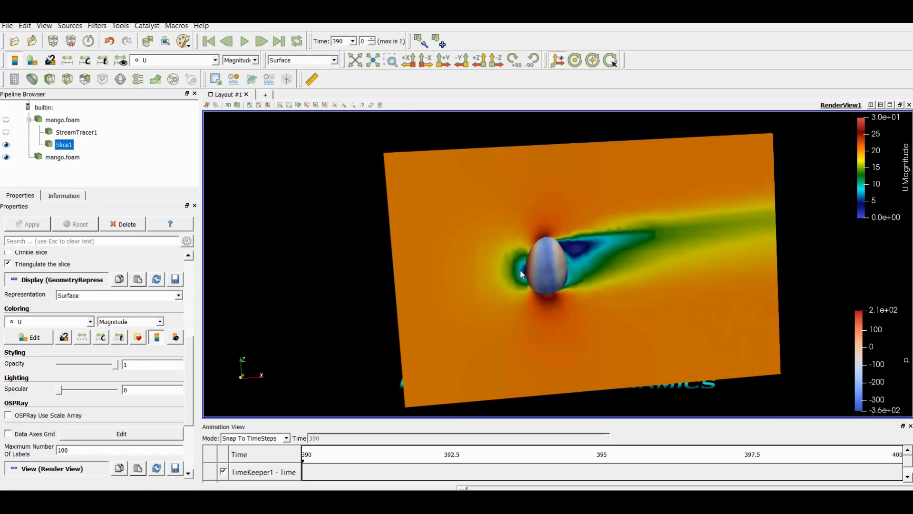
Step: Rescale the slice's velocity magnitude colour map to a custom range of 0 to 27
left_click_drag(627, 267, 598, 265)
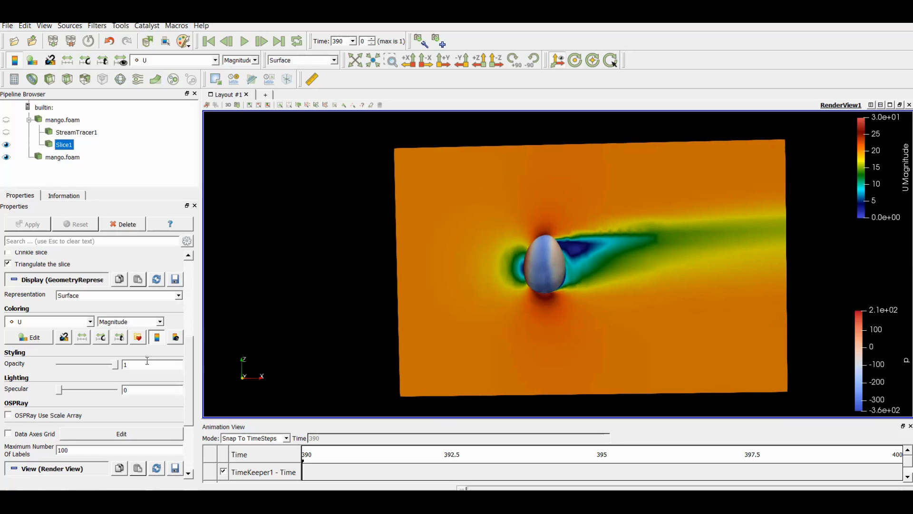
left_click(105, 338)
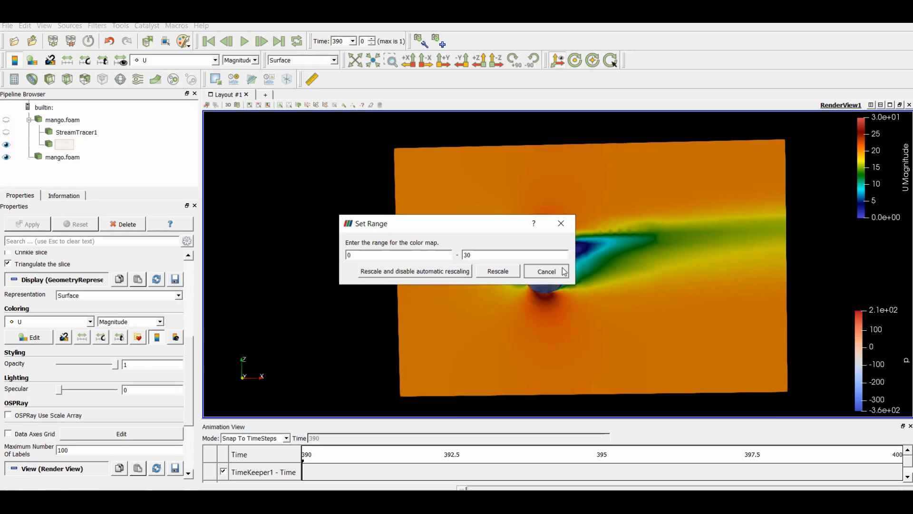
left_click(498, 271)
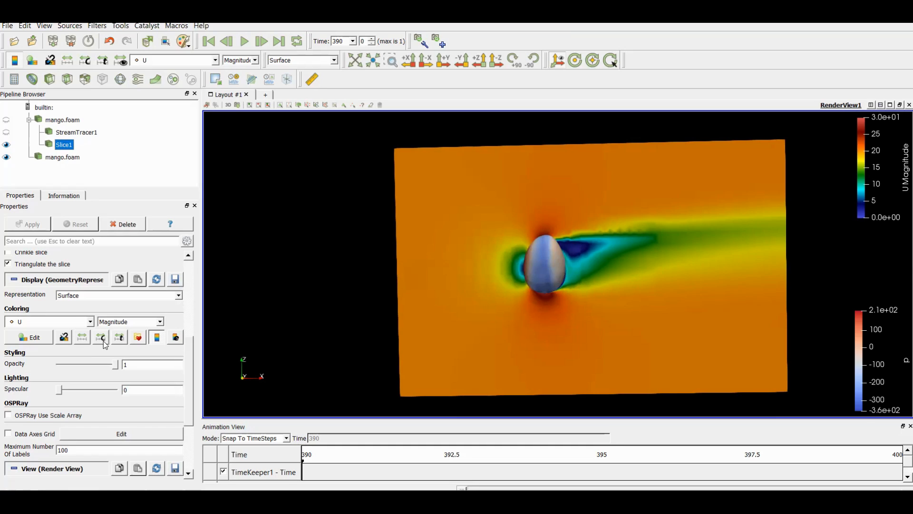
left_click(101, 337)
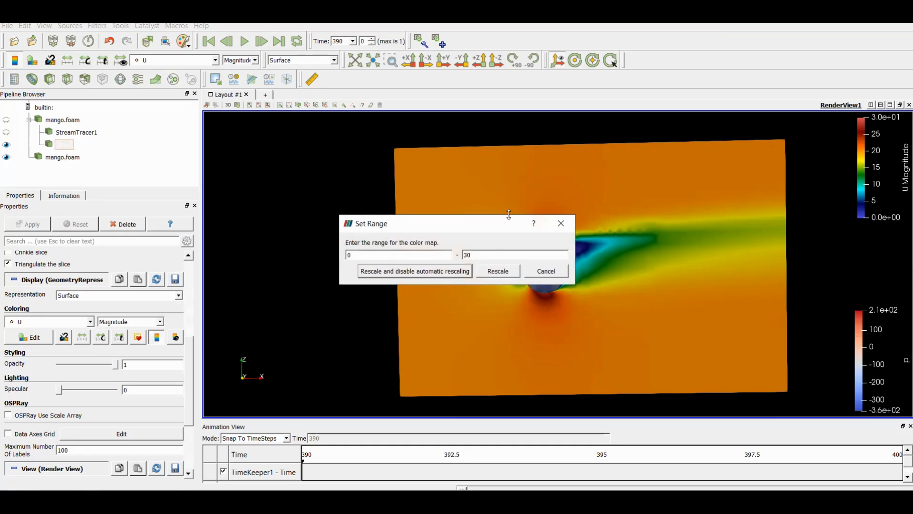
left_click(452, 254)
key("Tab")
type("27")
key("Return")
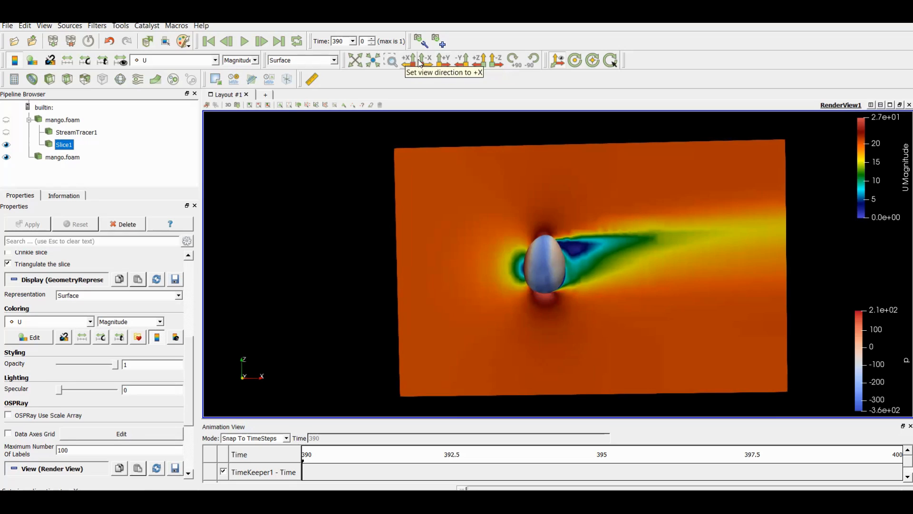
Step: Set the view direction to +Y and zoom in on the mango and its wake
left_click(447, 66)
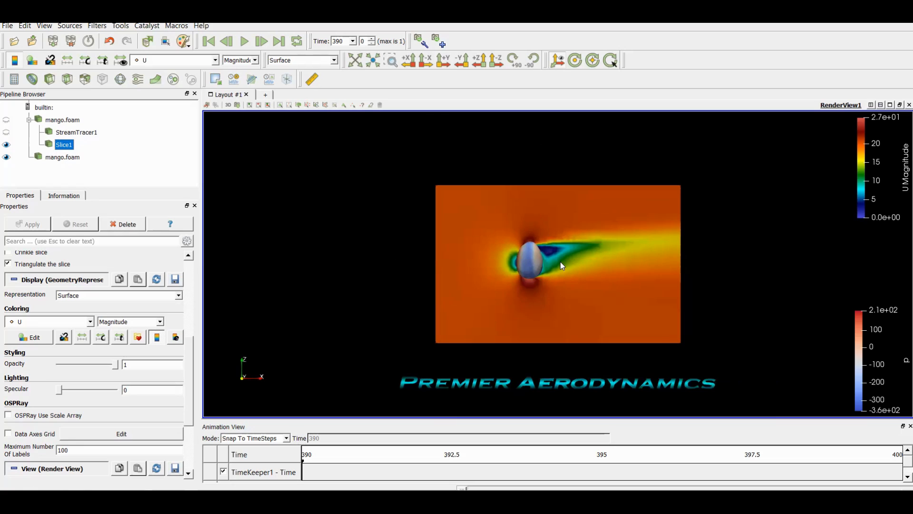
scroll(555, 244, "up", 3)
scroll(561, 262, "up", 2)
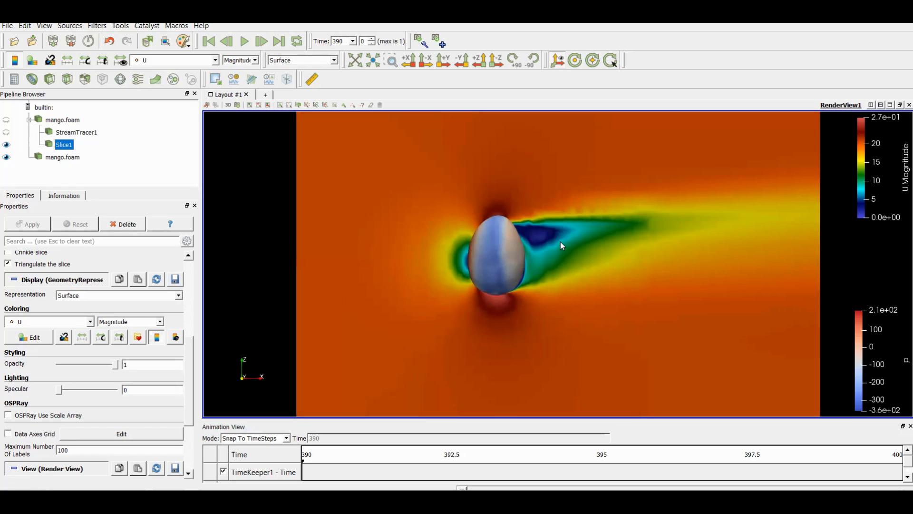
Step: Select the mango.foam source that feeds the slice and orbit the view until the slice is nearly edge-on
left_click(63, 121)
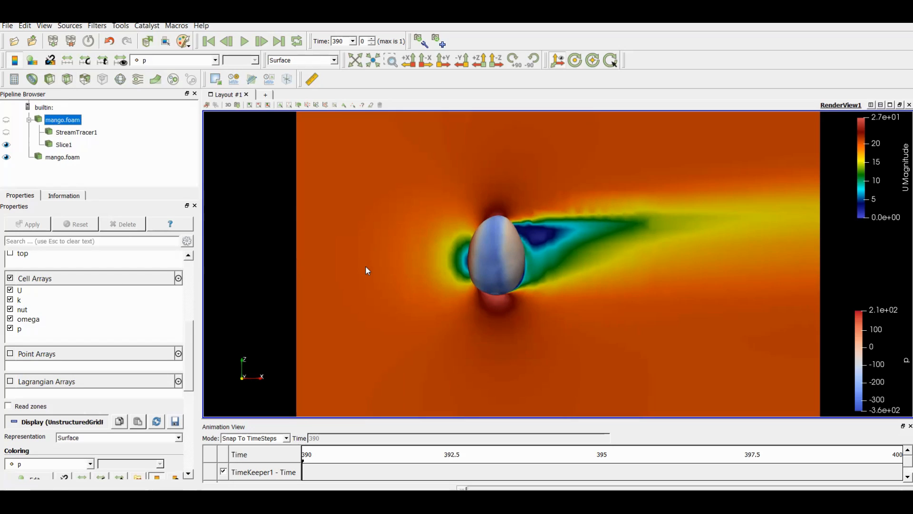
scroll(367, 270, "down", 3)
left_click_drag(302, 271, 432, 277)
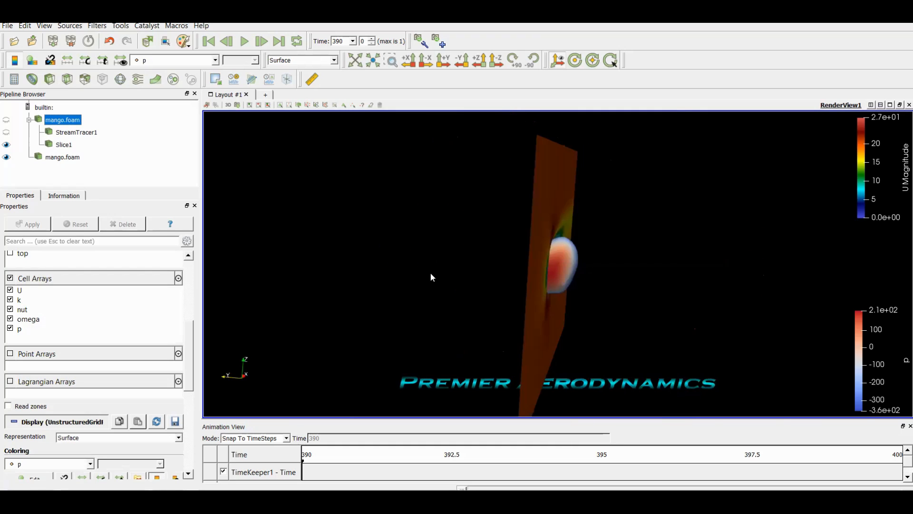